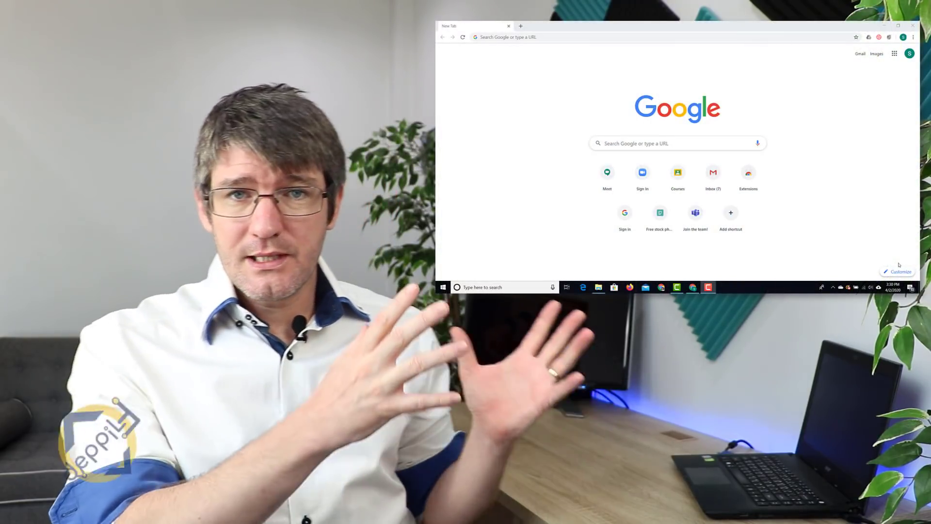
Launch Google Classroom from the Google apps grid in a new Chrome tab.
click(895, 53)
scroll(866, 136, down, 5)
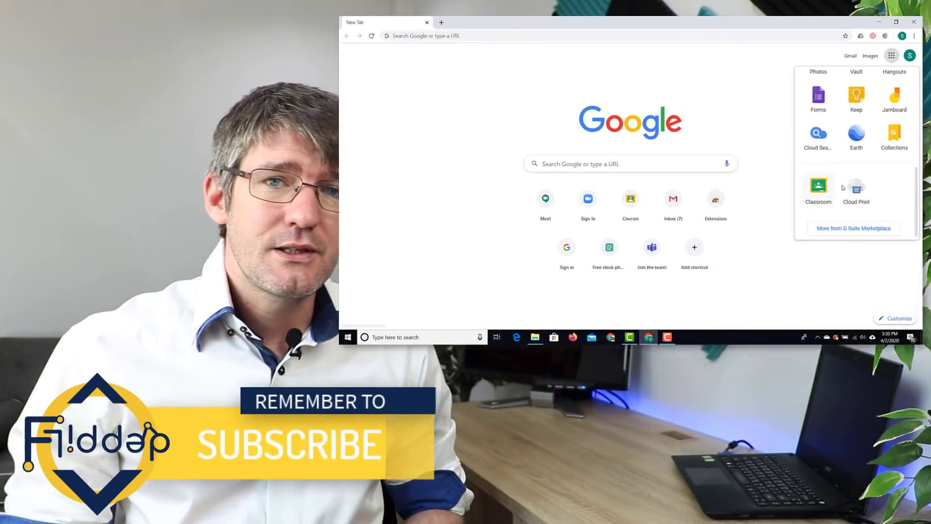
scroll(895, 167, up, 5)
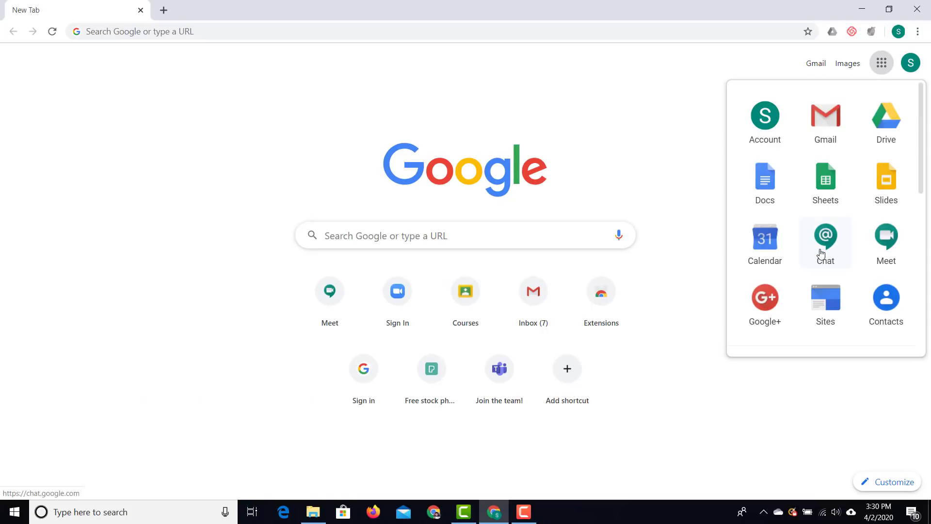
scroll(821, 253, down, 5)
click(774, 269)
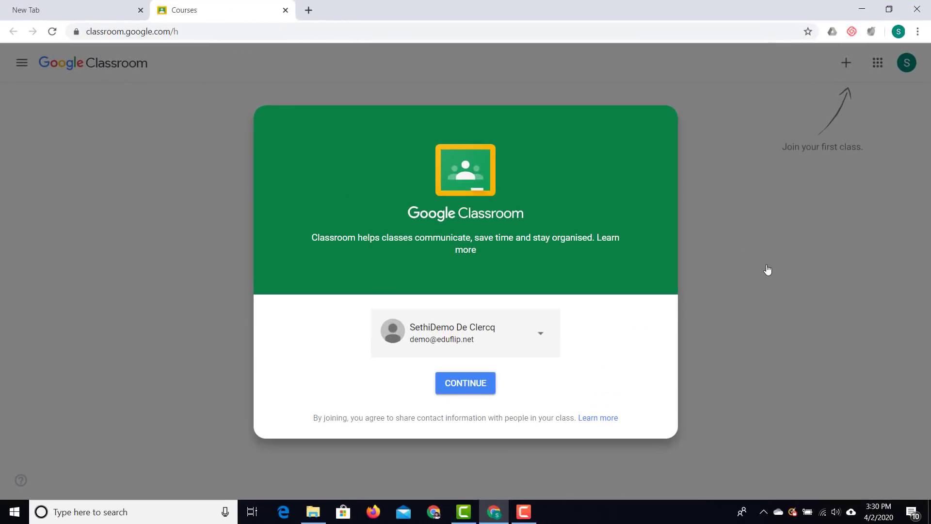
Continue with the signed-in account and sign up with the teacher role.
click(478, 386)
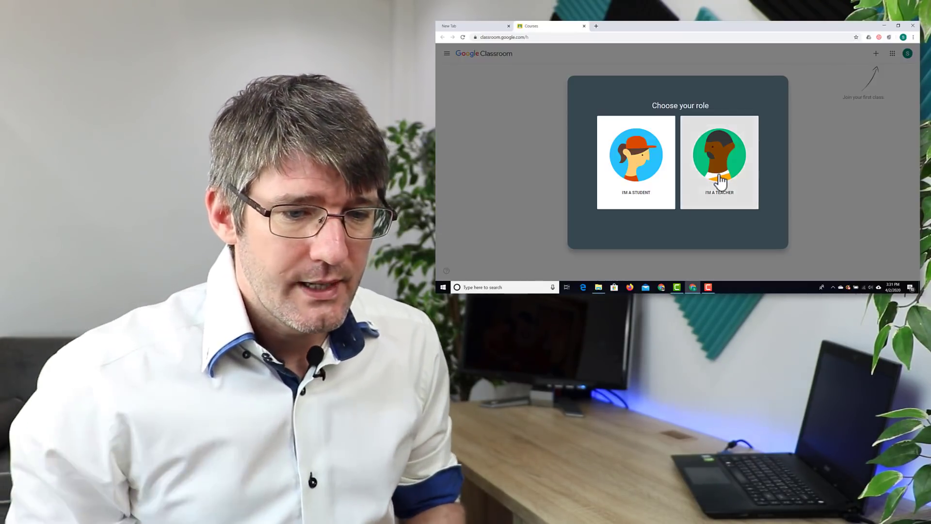
click(720, 181)
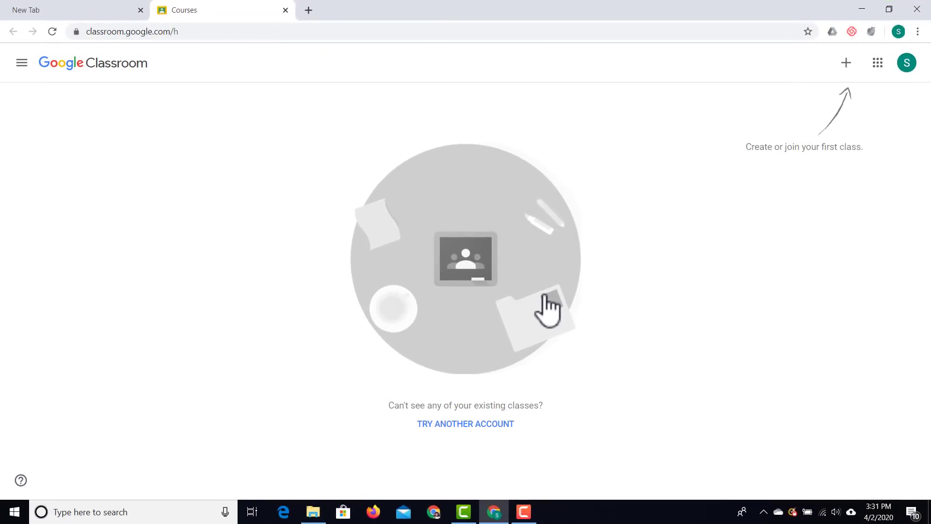
Create a class named 'Eduflip Demo Class' with subject EdTech.
click(846, 63)
click(813, 108)
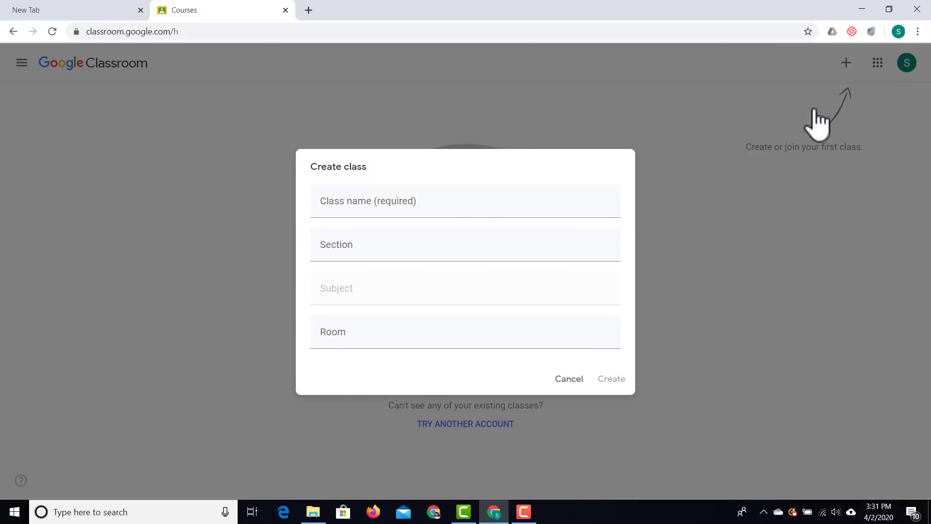
click(447, 195)
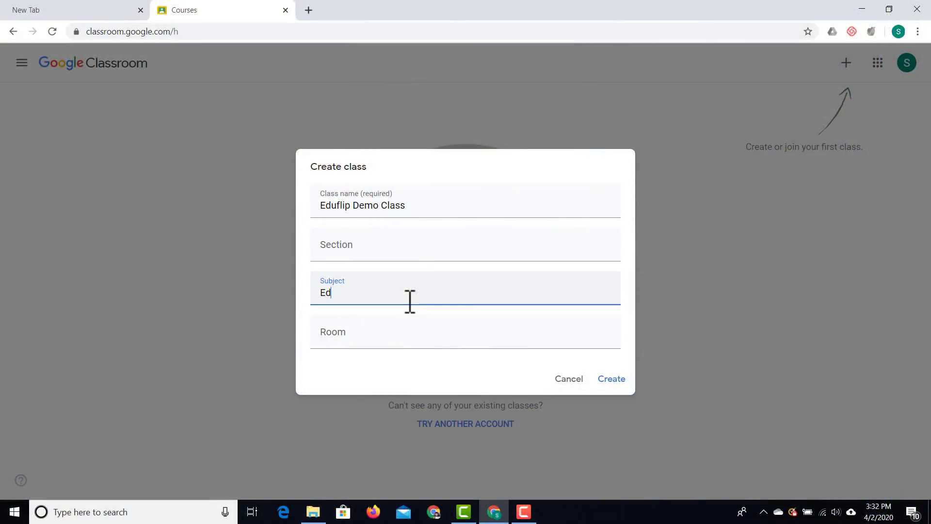
click(619, 381)
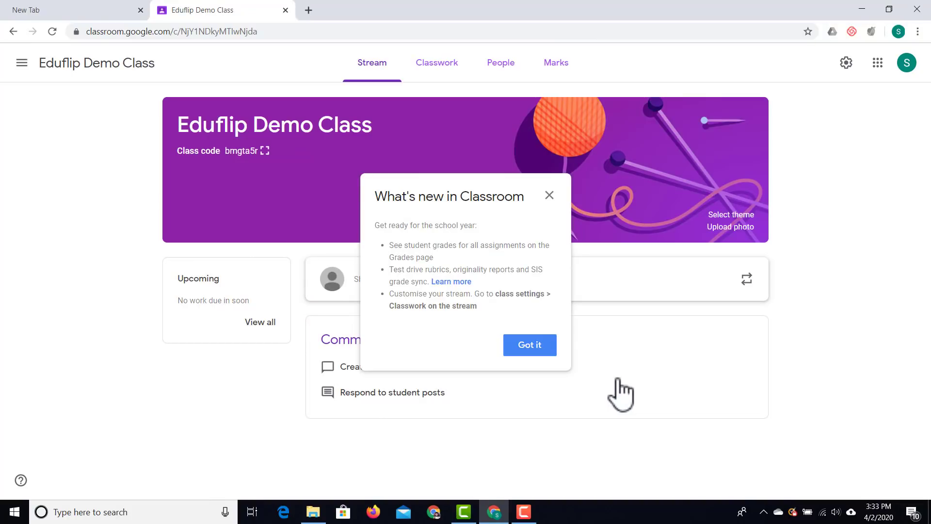
Close the What's new in Classroom notice to reveal the class Stream.
click(549, 196)
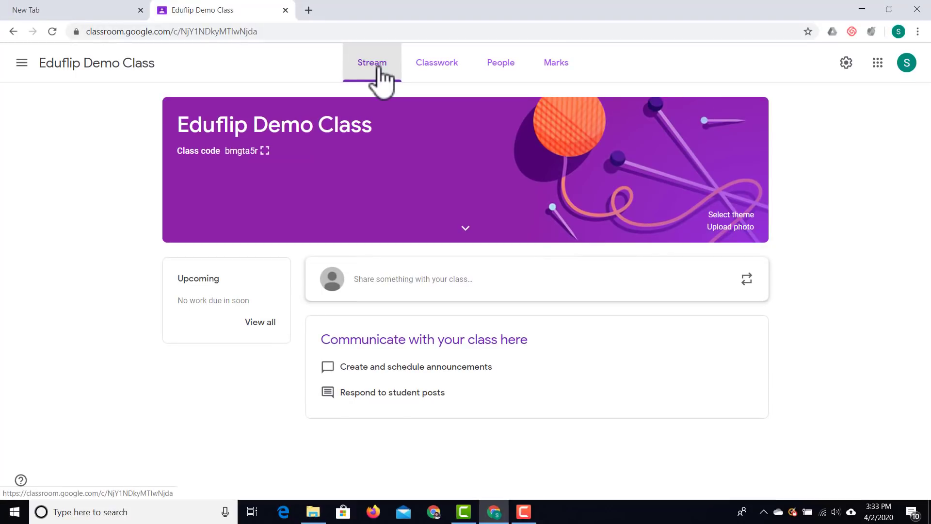
Browse the Classwork, People and Marks tabs, ending on the People roster.
click(430, 70)
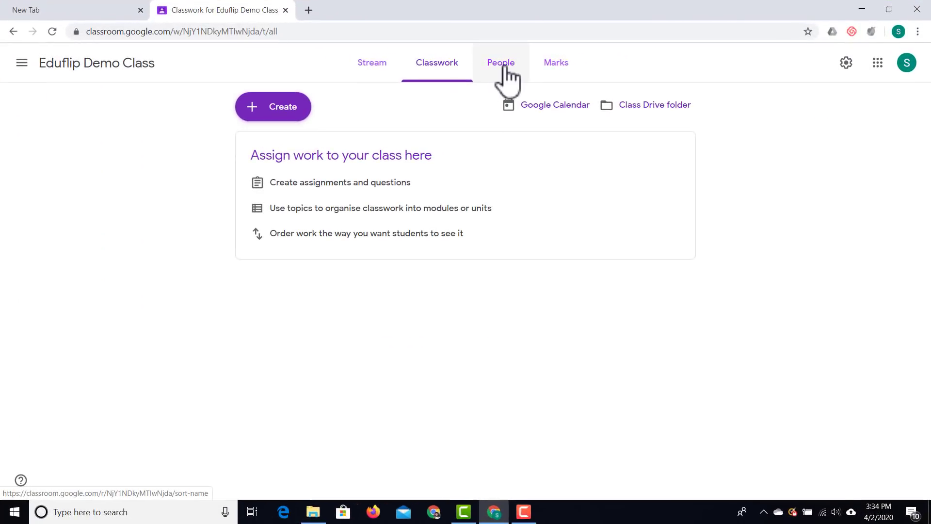
click(505, 68)
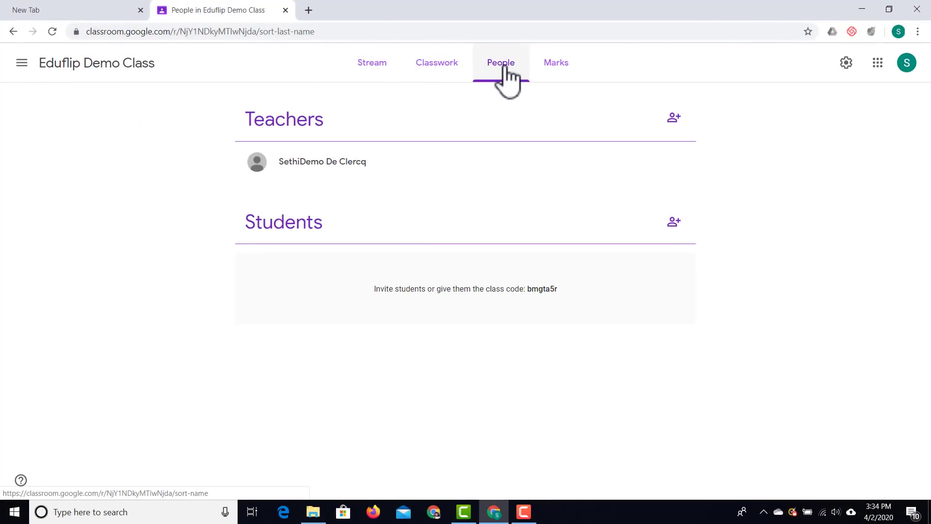
click(553, 71)
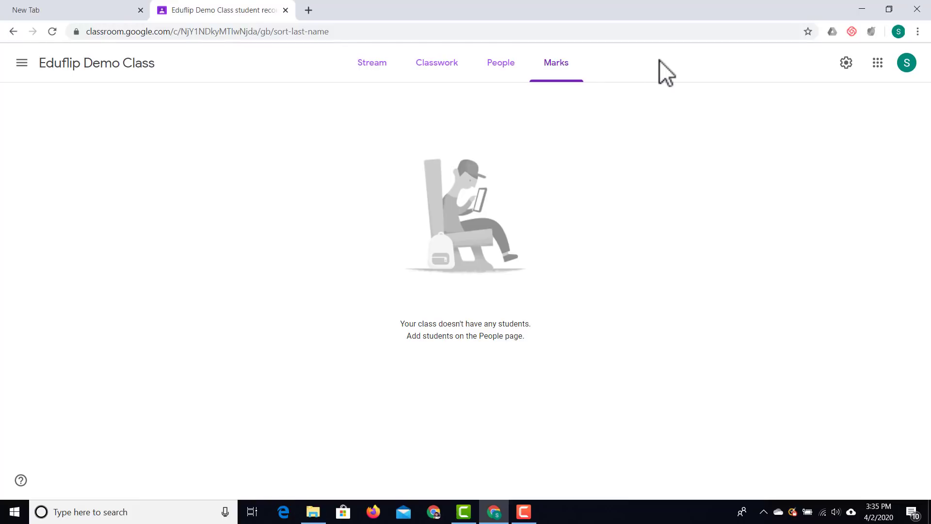
click(513, 72)
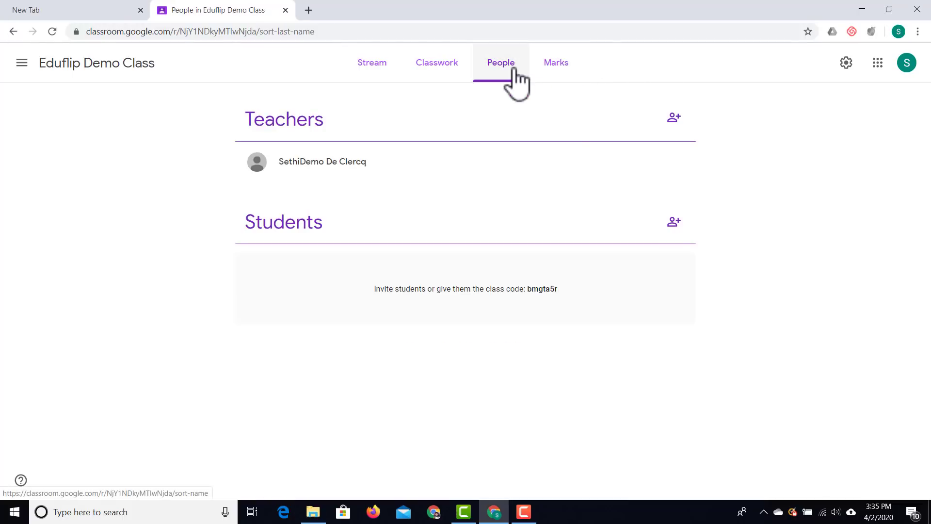
click(674, 223)
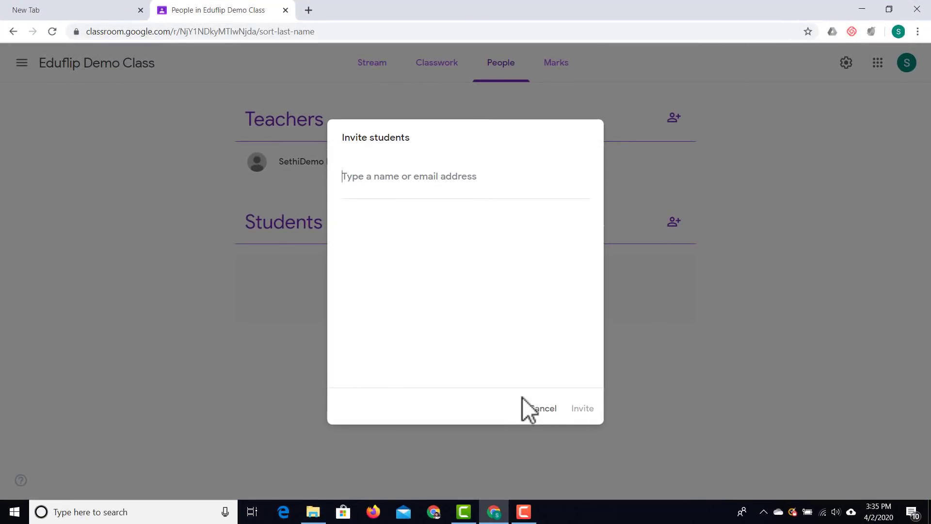
click(541, 408)
double_click(534, 289)
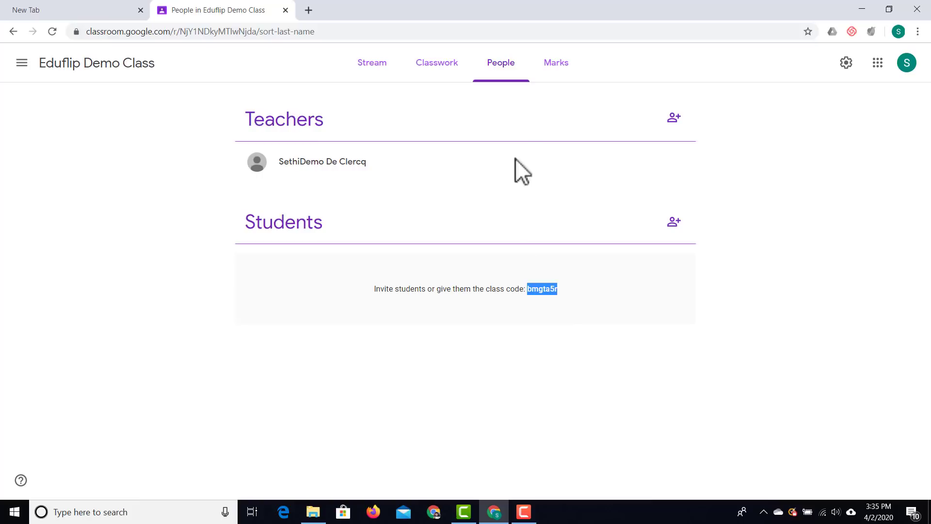
click(385, 66)
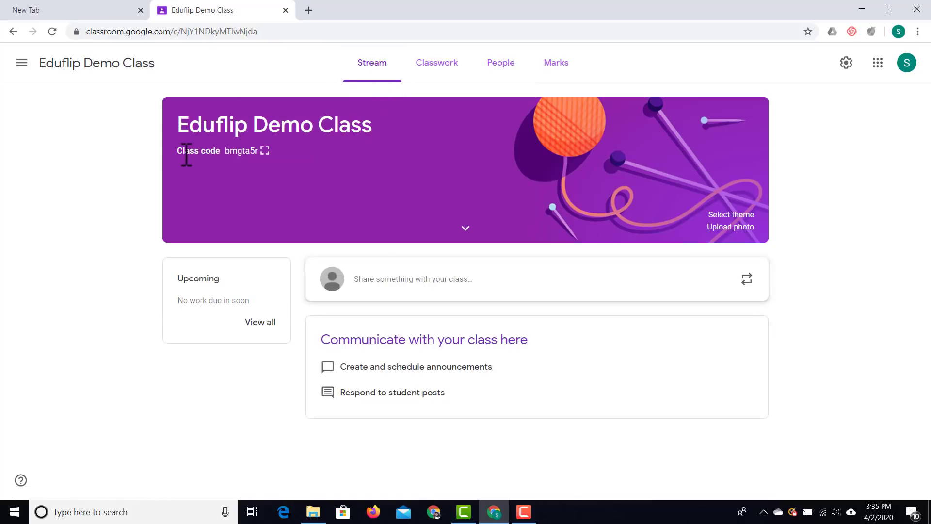
click(265, 151)
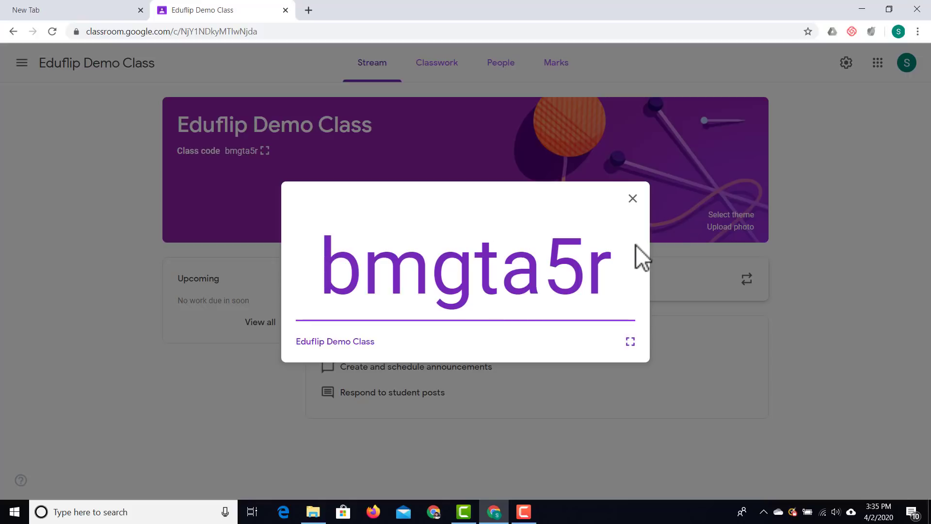
click(638, 204)
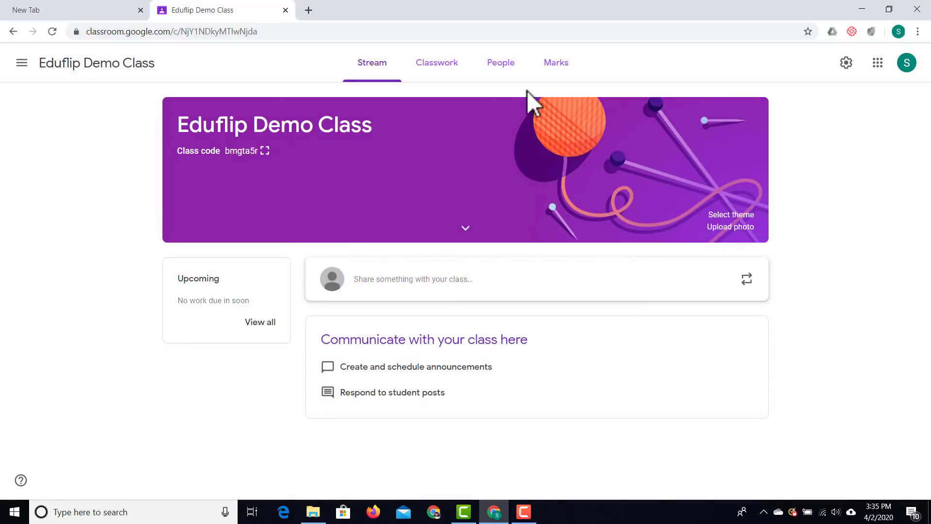
click(499, 66)
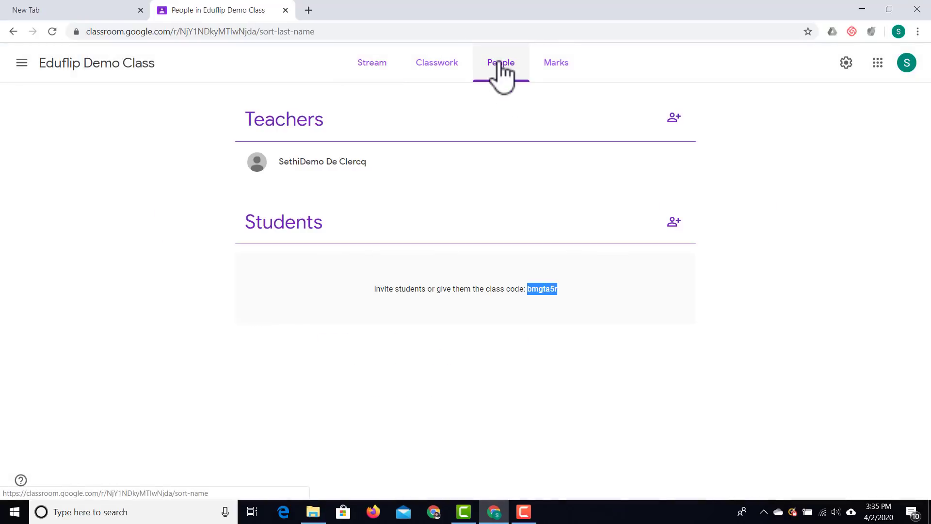
Invite a student by their e-mail address, then start a new Stream announcement.
click(675, 222)
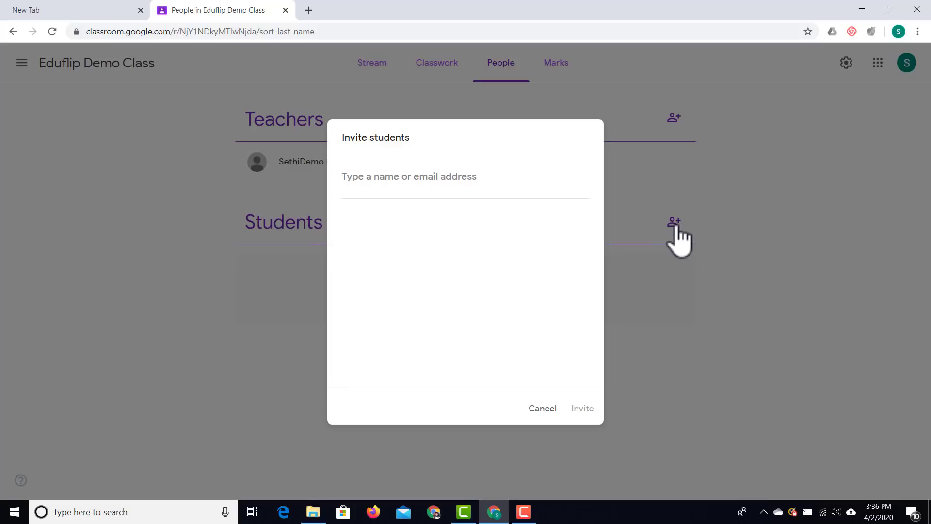
click(403, 237)
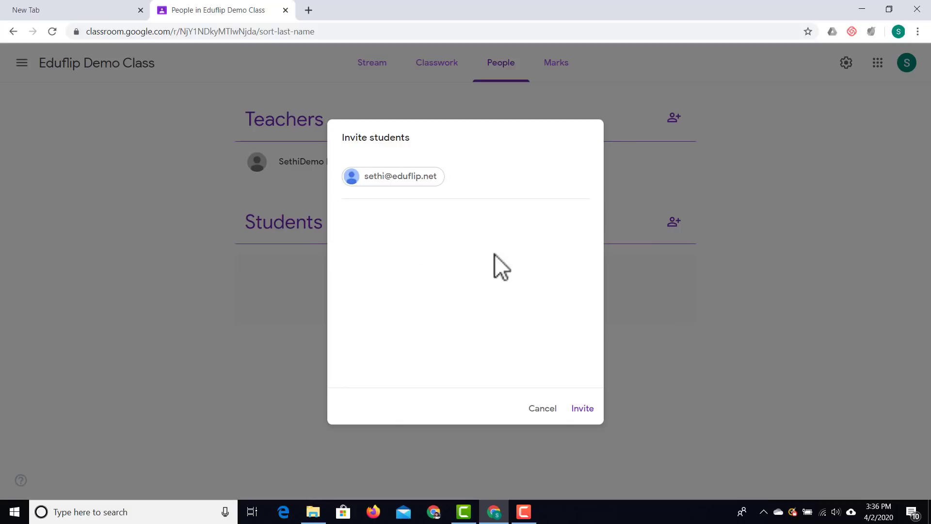
click(583, 409)
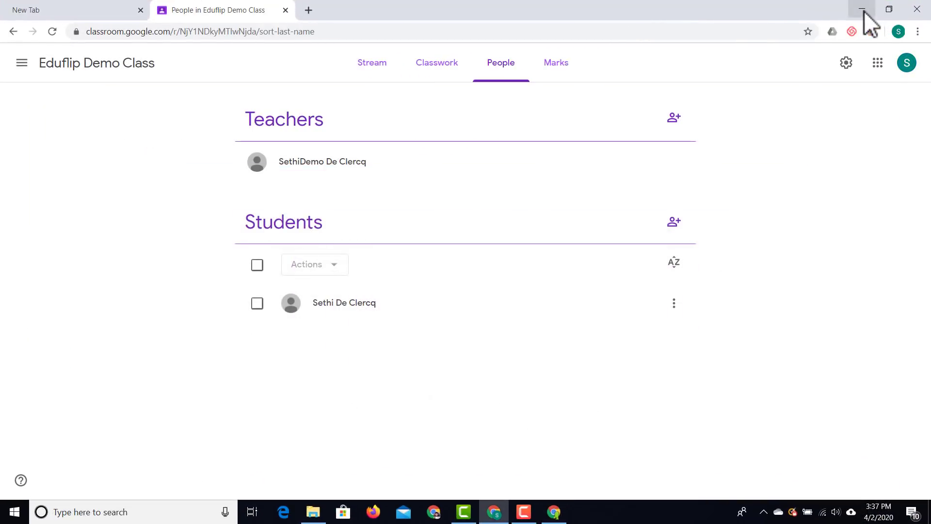
click(372, 65)
click(422, 280)
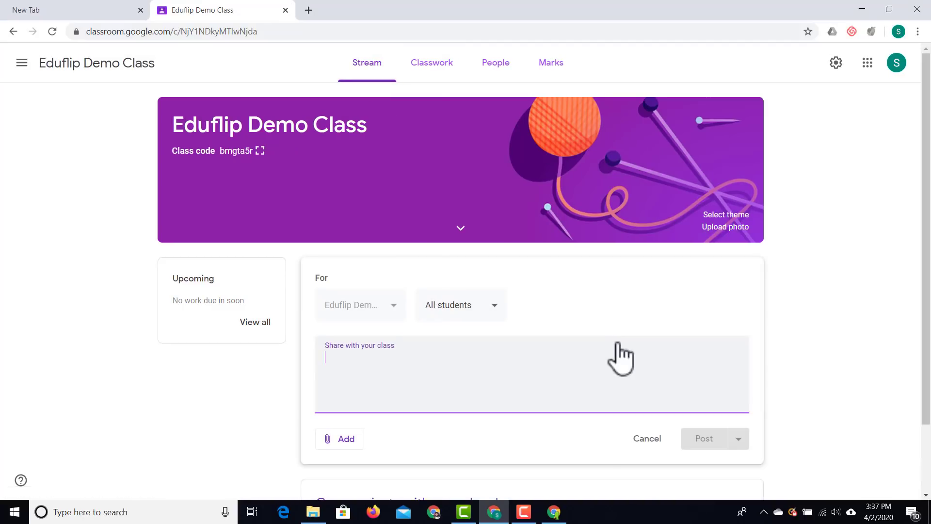
Write 'Hi everyone. Welcome to this class!' as the announcement, keeping the All students audience.
text(Hi everyone. W)
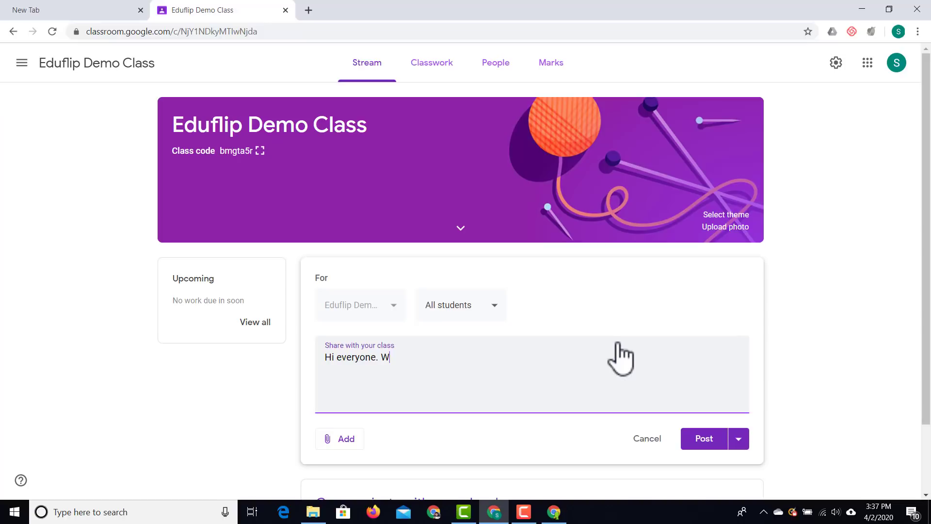
text(elcome to this class!)
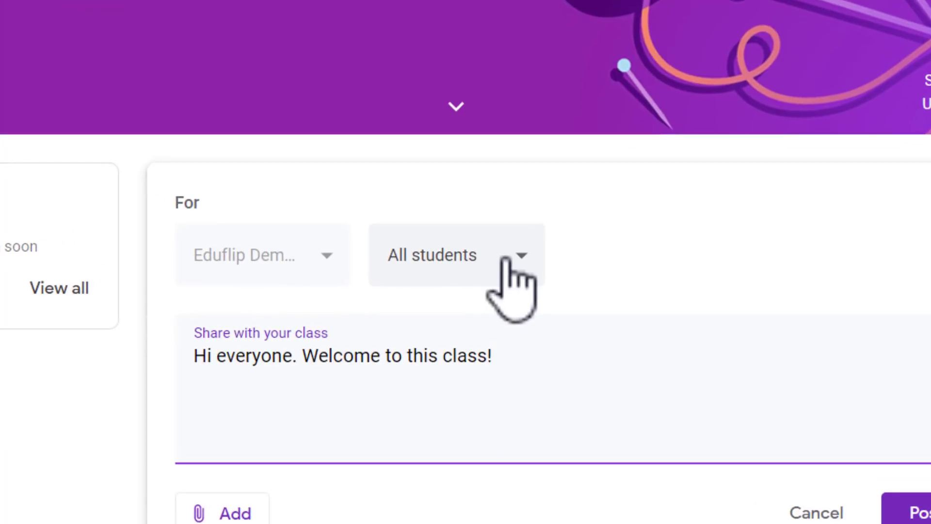
click(506, 260)
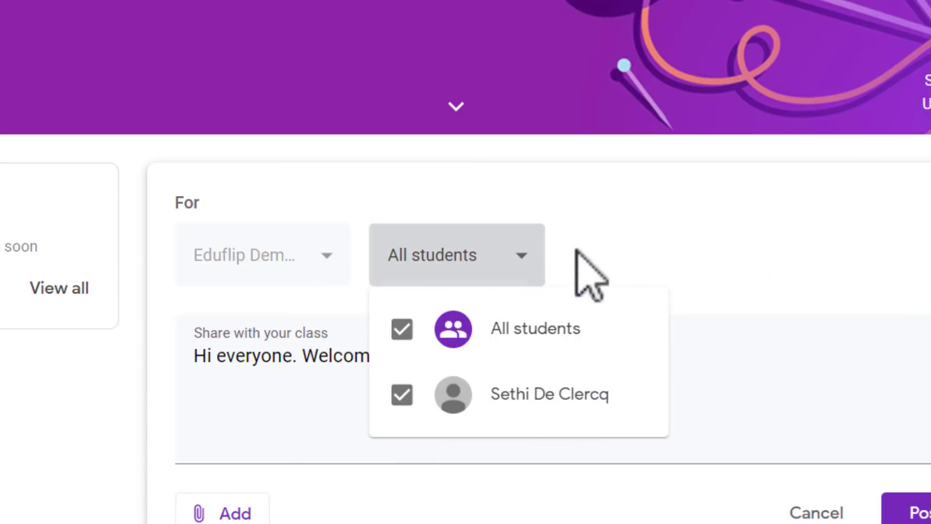
click(703, 240)
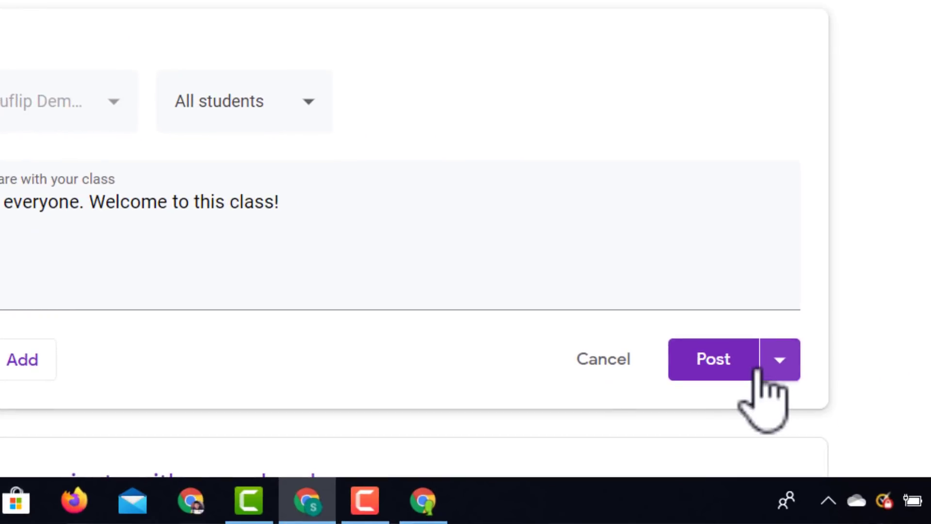
Publish the welcome announcement to the Eduflip Demo Class Stream.
click(781, 361)
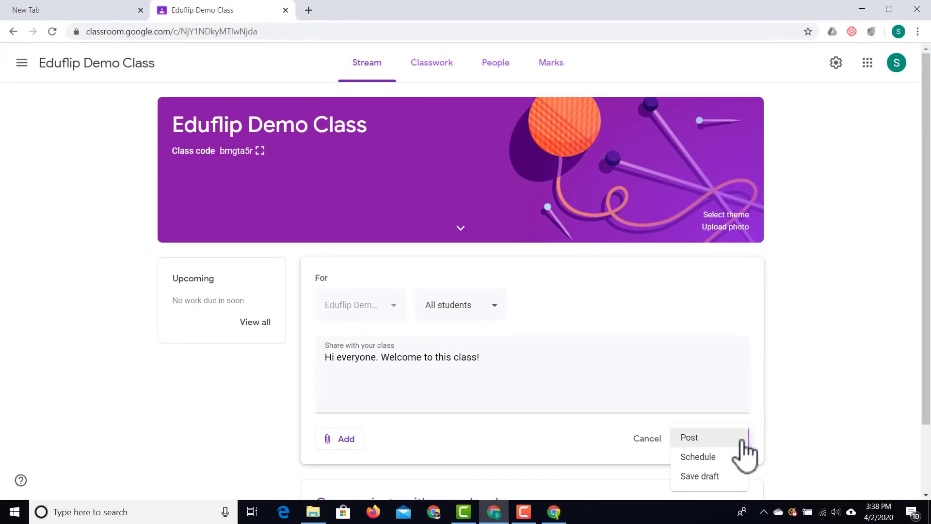
click(807, 440)
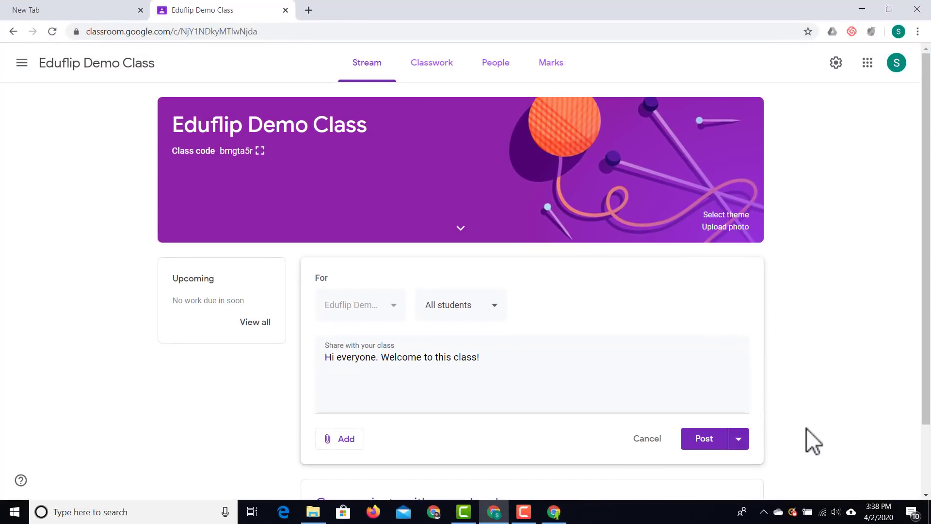
click(708, 444)
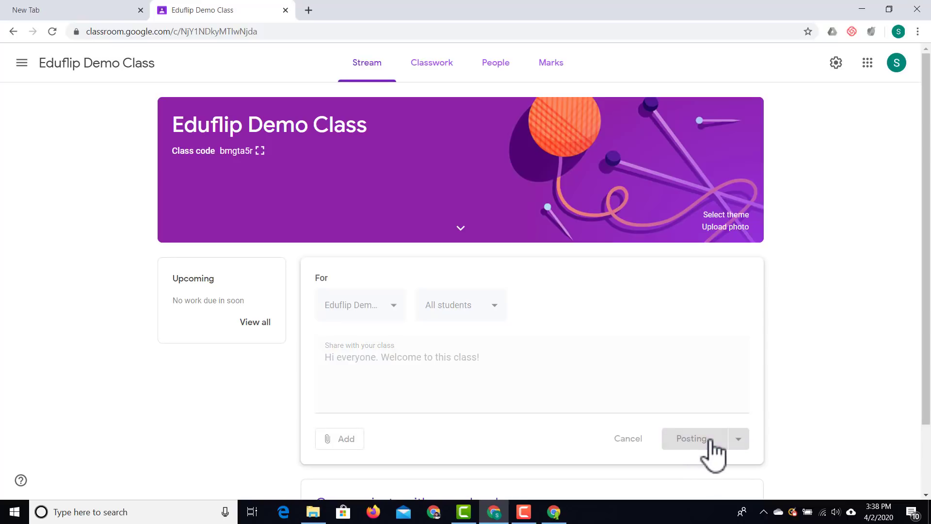
As the student, comment 'Thank you' on the welcome post, then return to the teacher view.
click(554, 516)
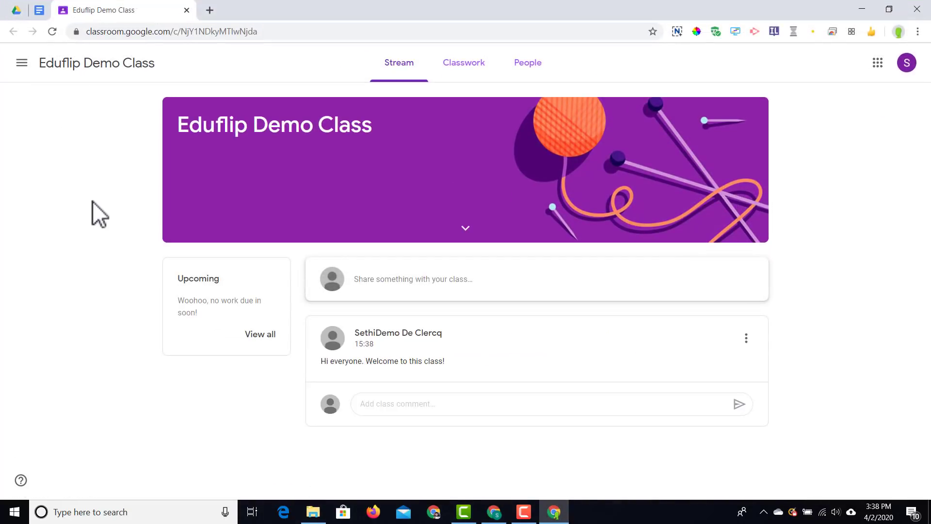
click(386, 404)
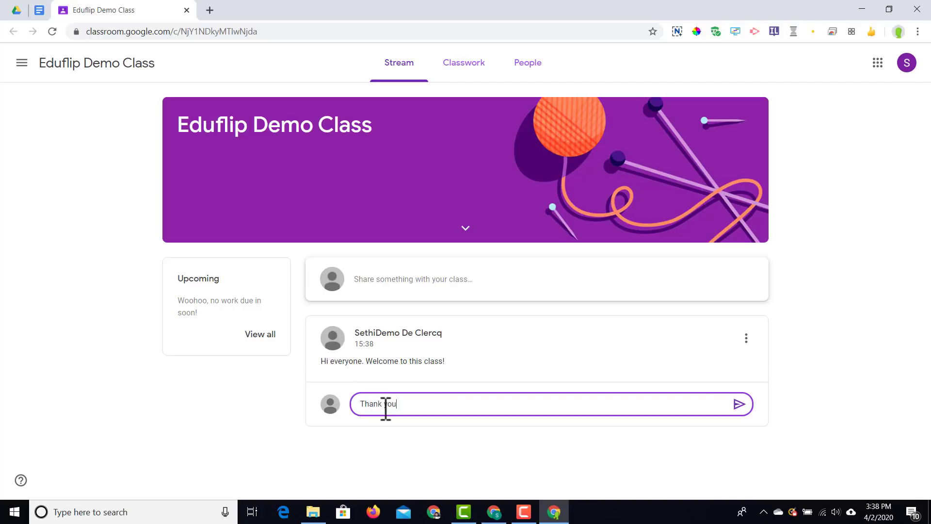
click(739, 403)
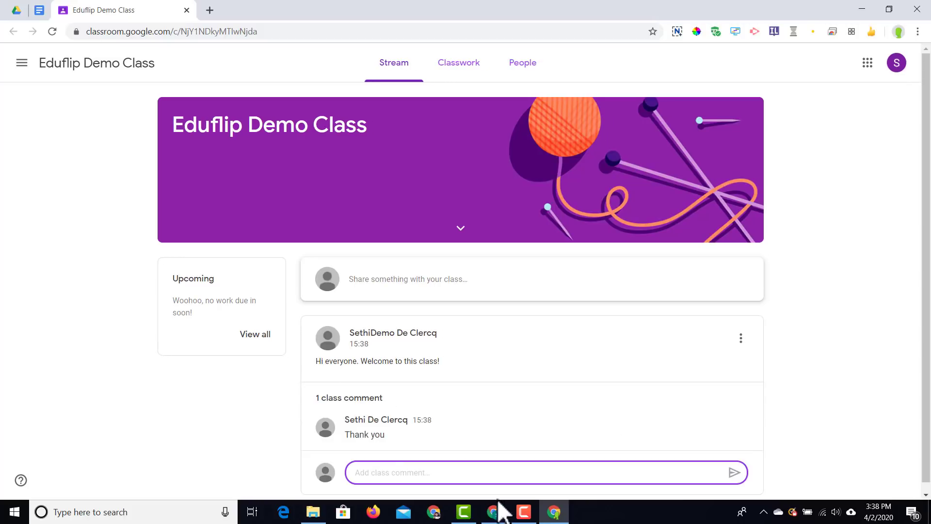
click(495, 513)
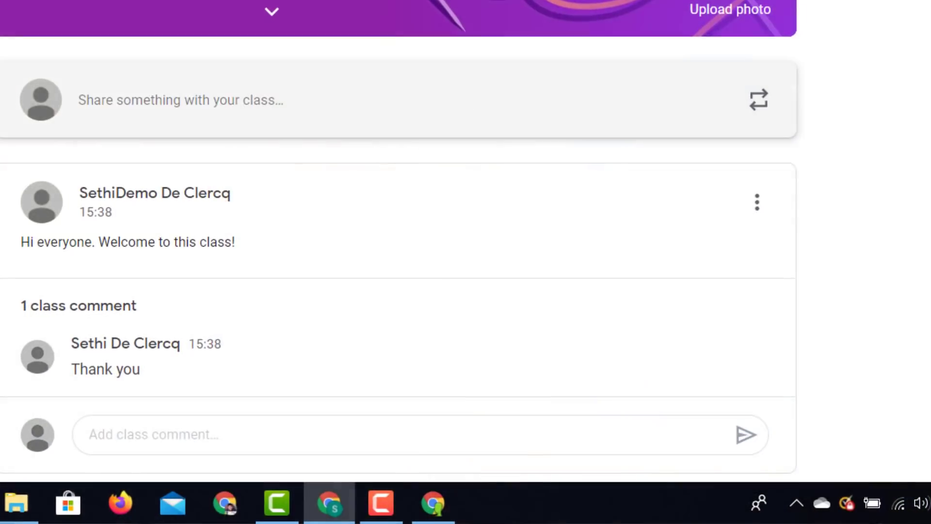
mouse_move(661, 368)
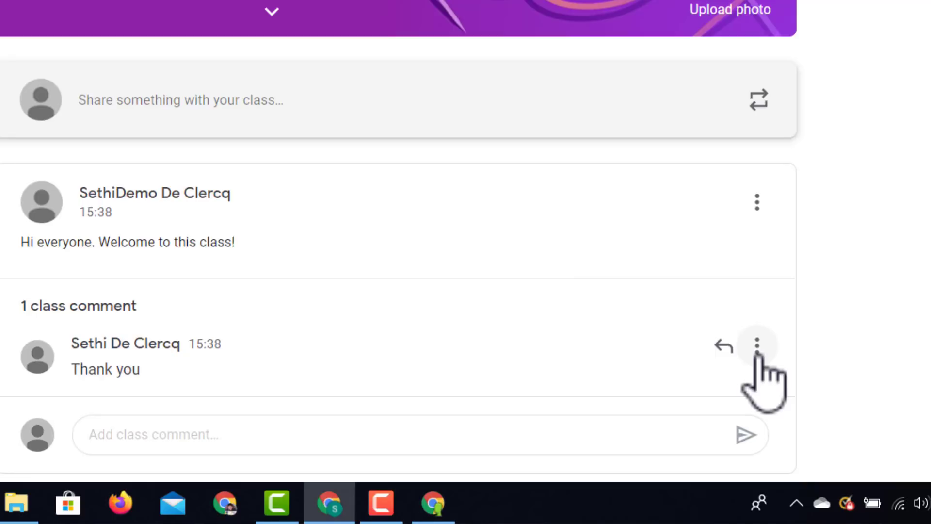
Check the student comment's options menu without acting, then switch to the Classwork page.
click(757, 349)
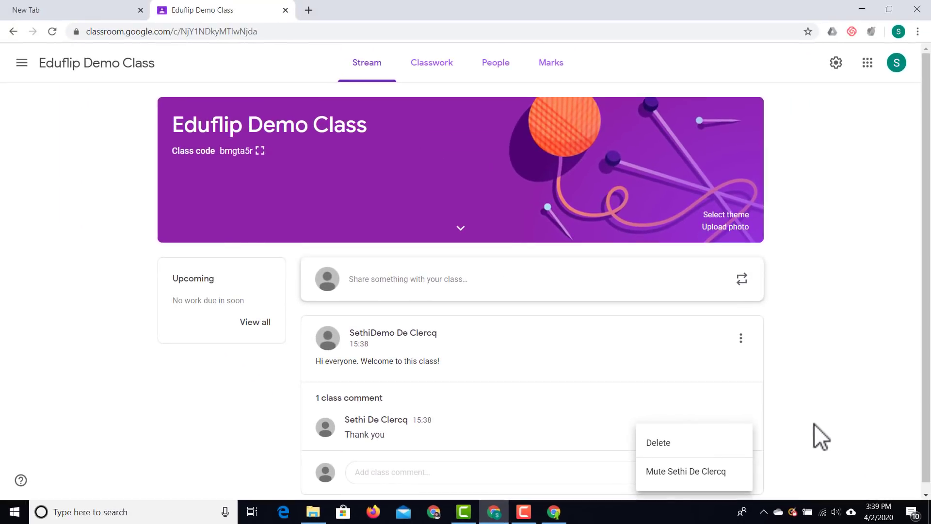
click(814, 423)
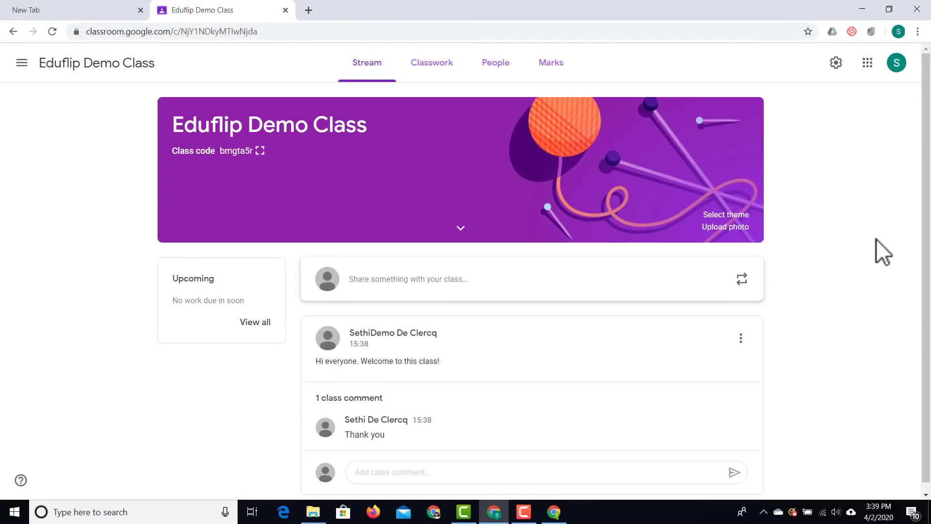
click(434, 72)
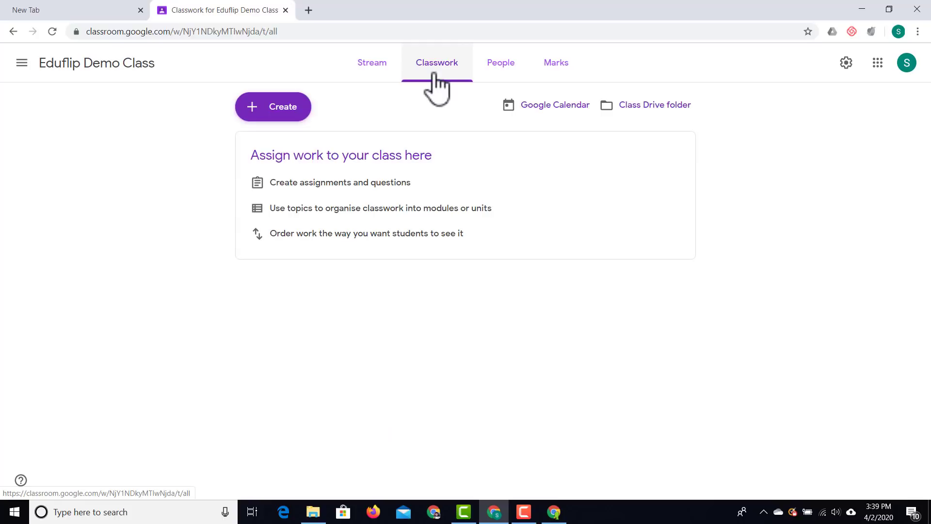
Start a new blank assignment from the Create menu.
click(280, 109)
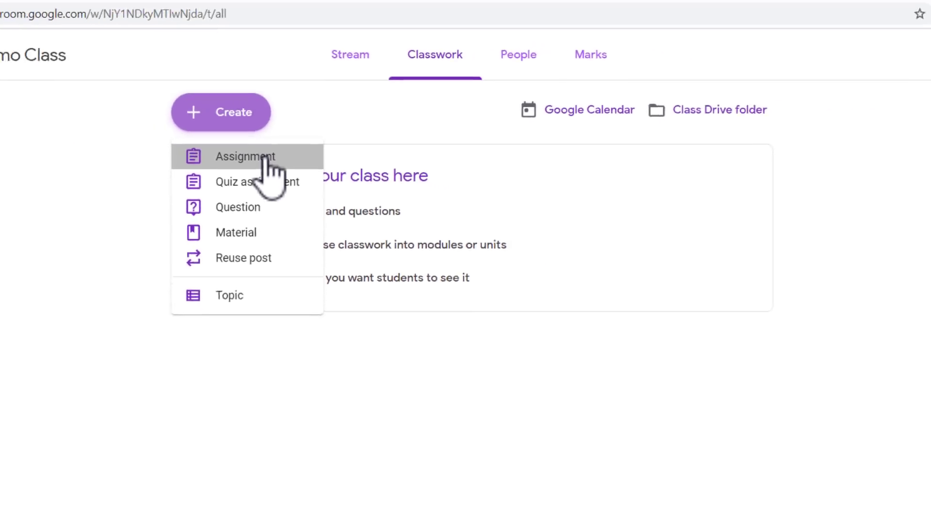
click(196, 184)
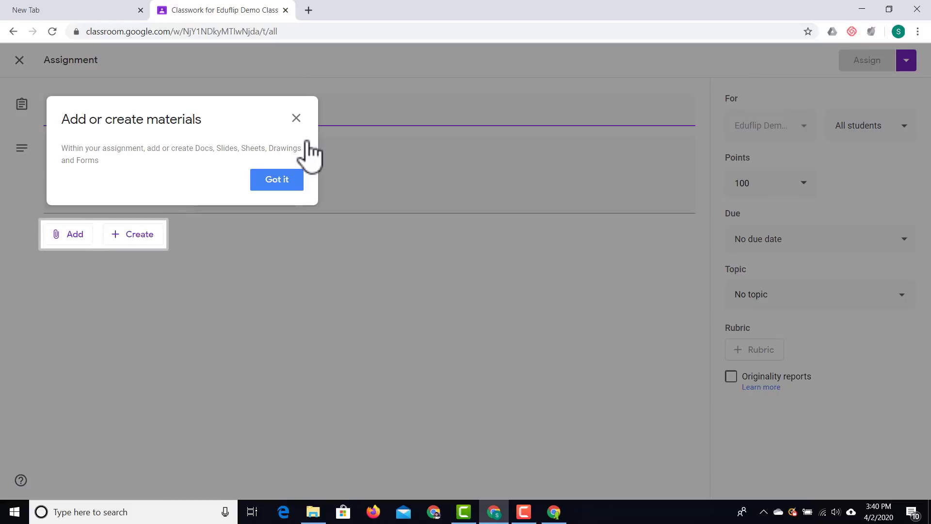
Title the assignment 'My first Assignment', add instructions 'Please attach a document', and attach from Google Drive.
click(296, 119)
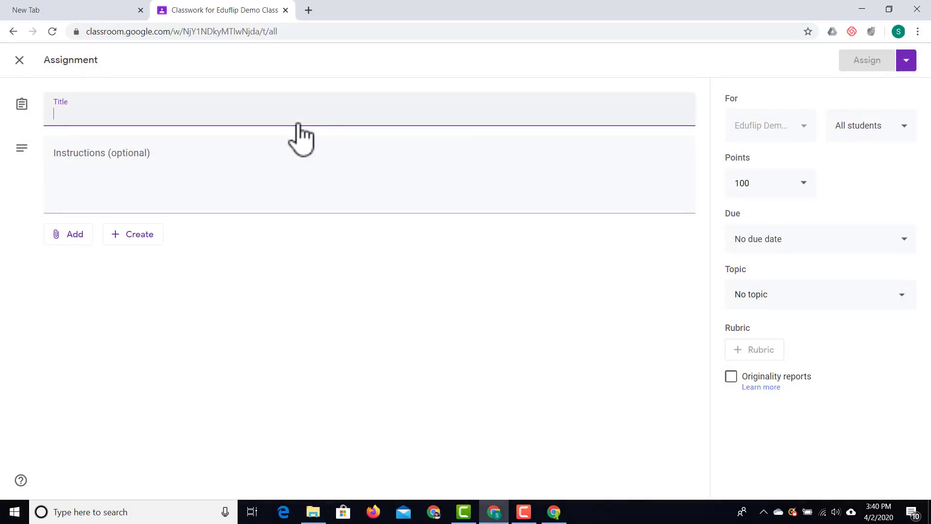
text(My first Assignment)
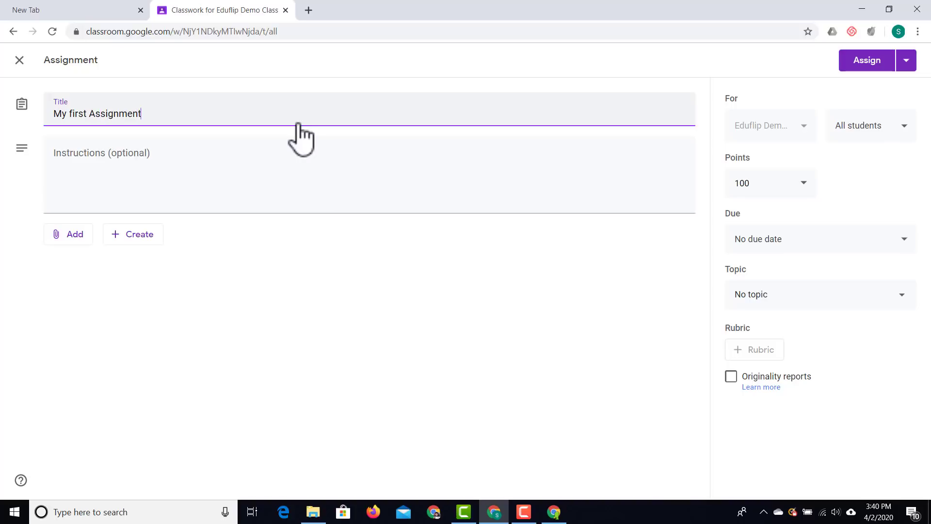
click(250, 184)
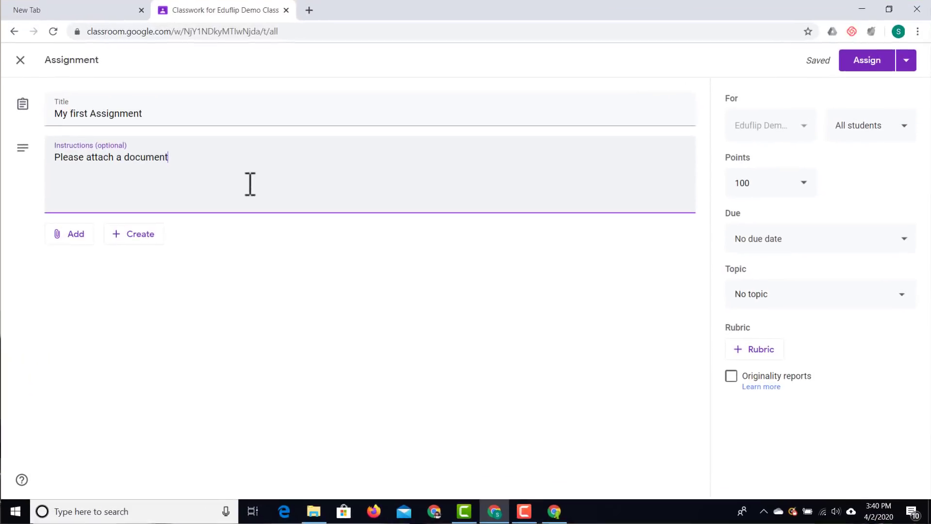
click(68, 237)
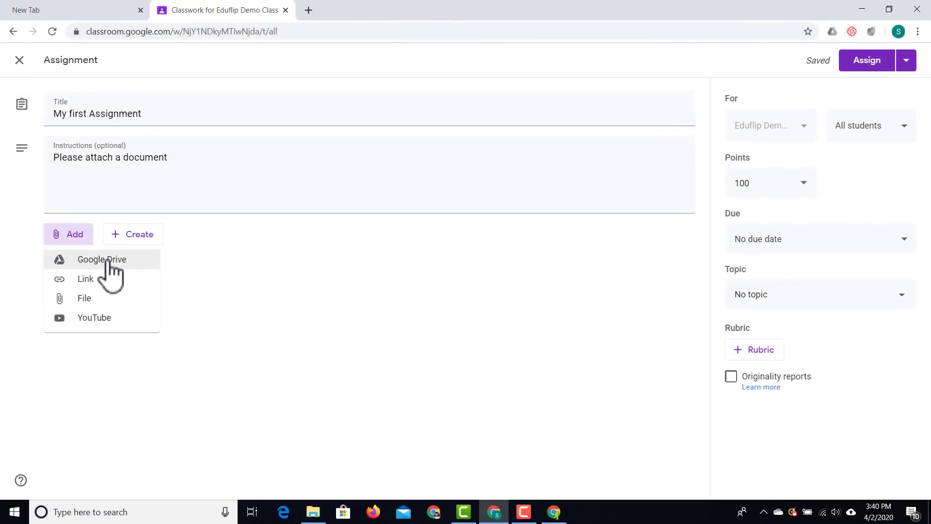
click(116, 260)
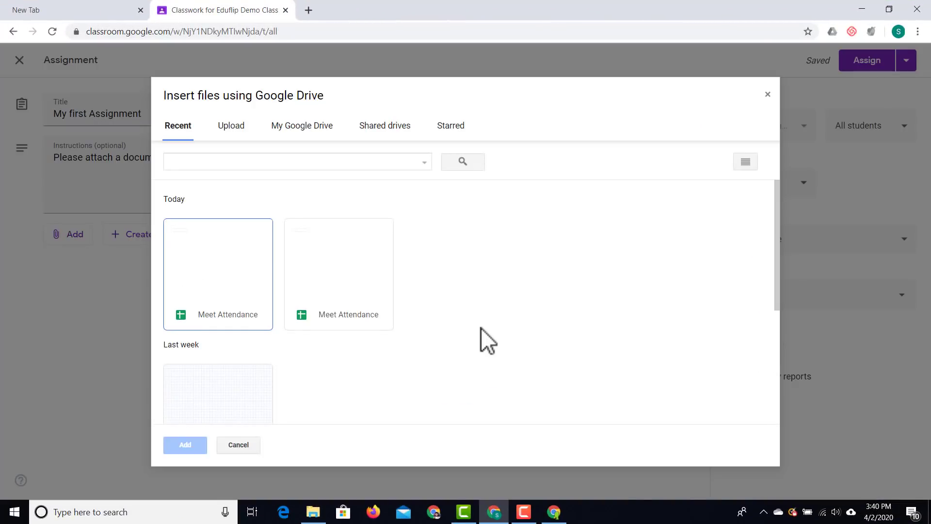